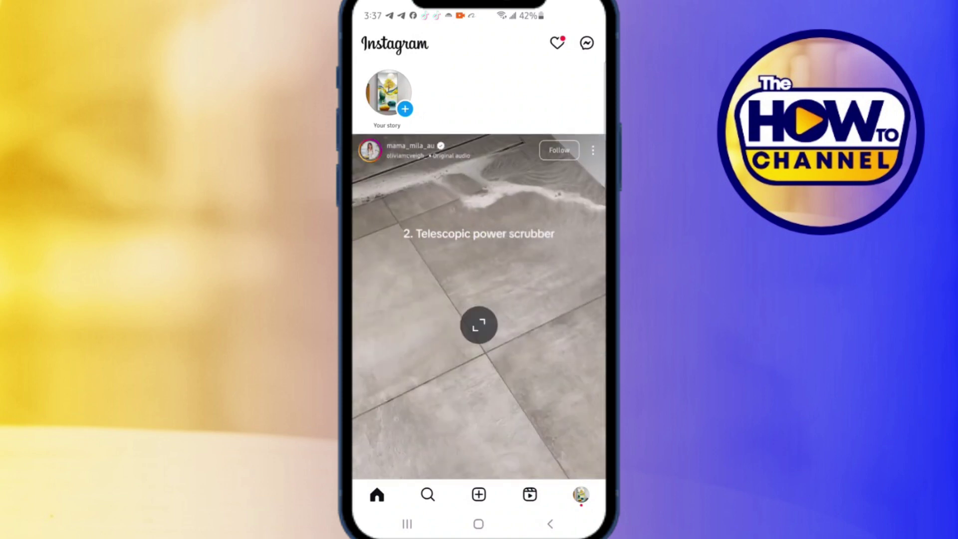
Go to your own profile and open its settings and activity menu
click(582, 496)
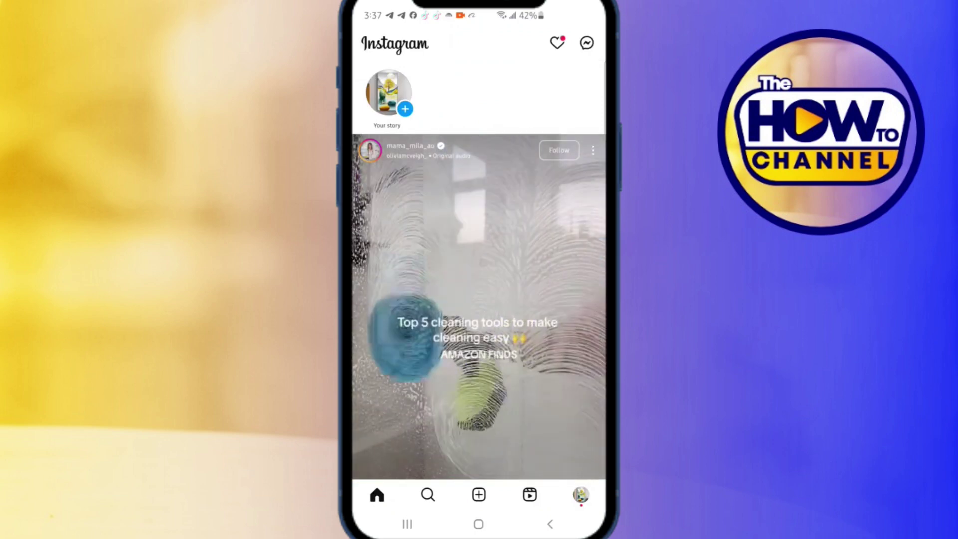
scroll(479, 88, up, 1)
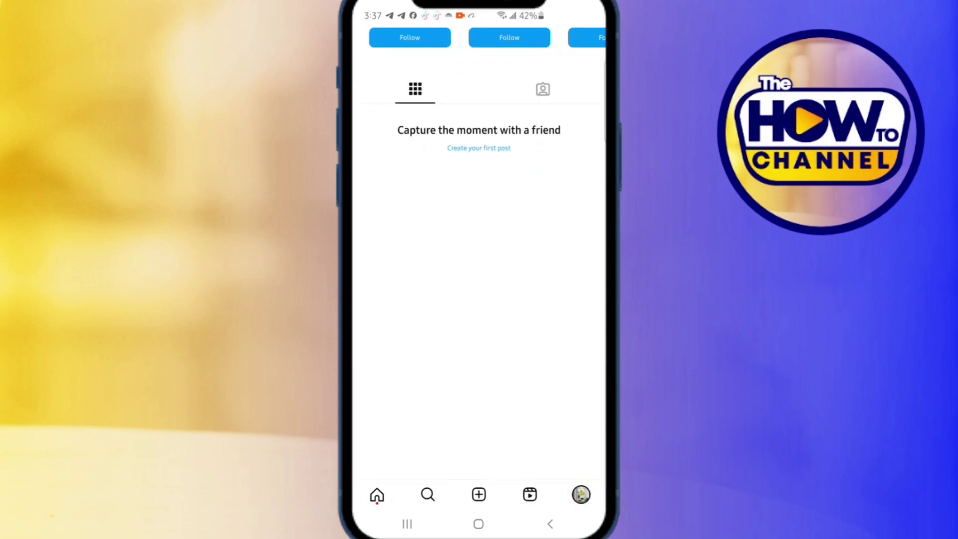
scroll(480, 262, up, 5)
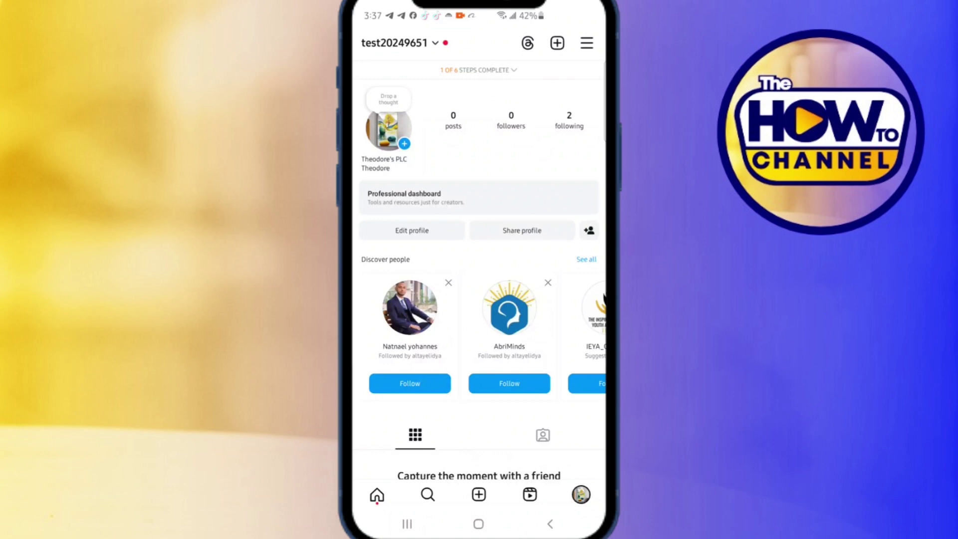
click(586, 43)
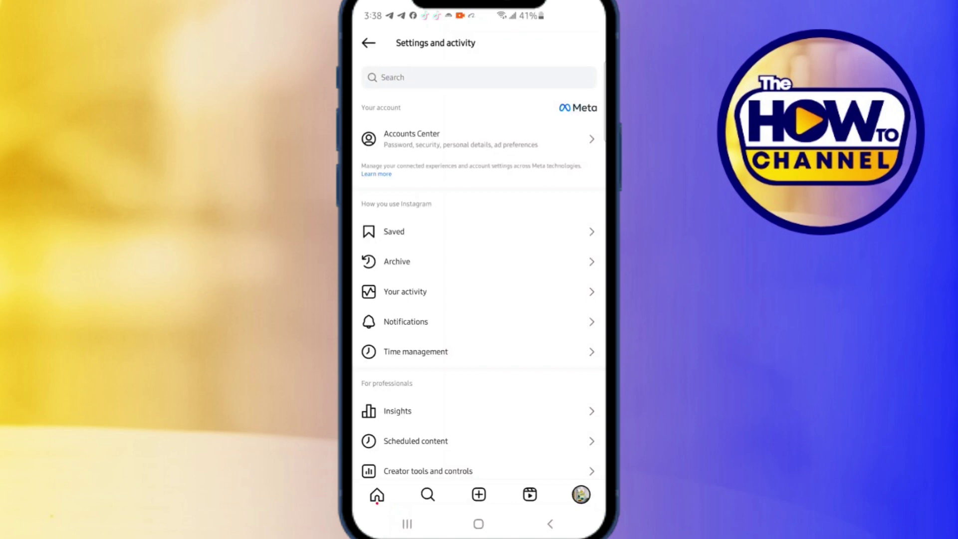
scroll(479, 300, down, 5)
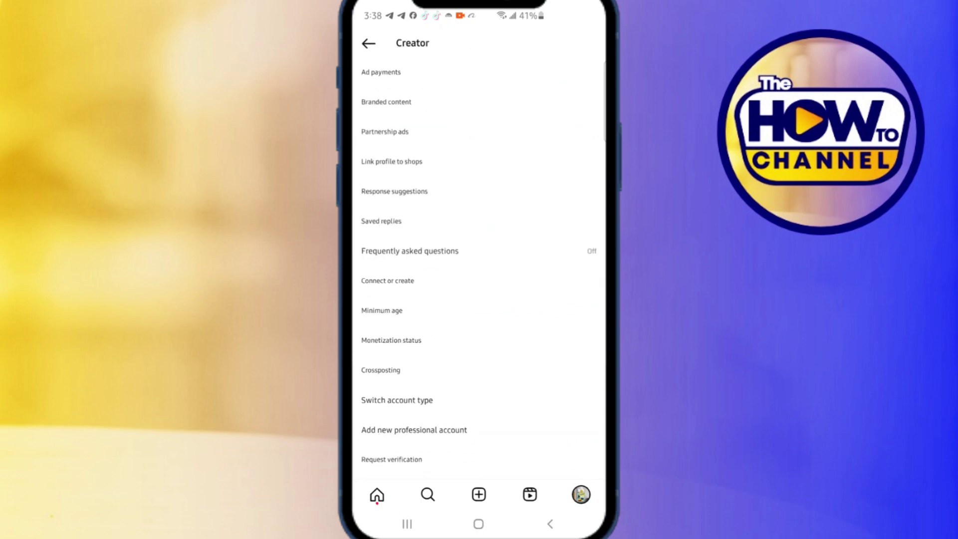
scroll(479, 270, down, 1)
Switch the account type from creator to personal, then open Account privacy
click(397, 337)
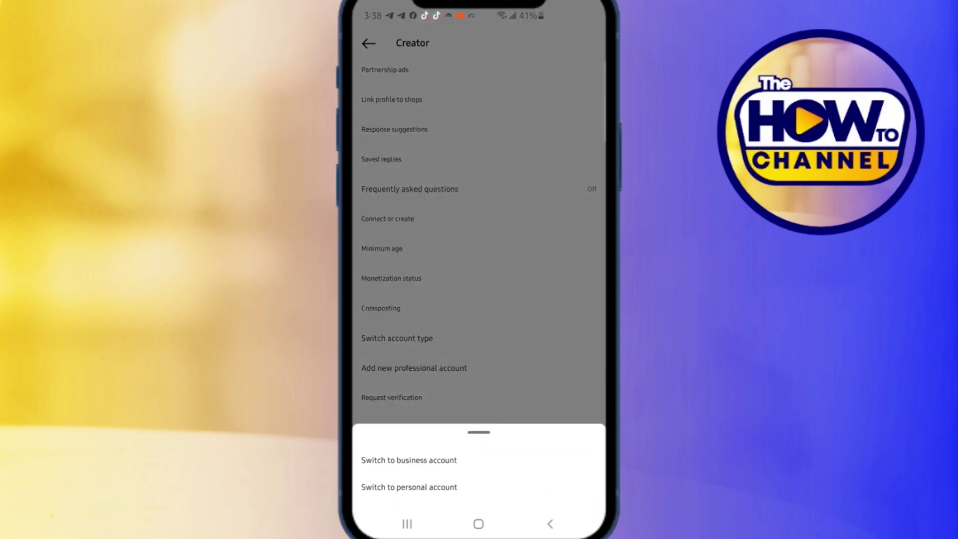
click(409, 486)
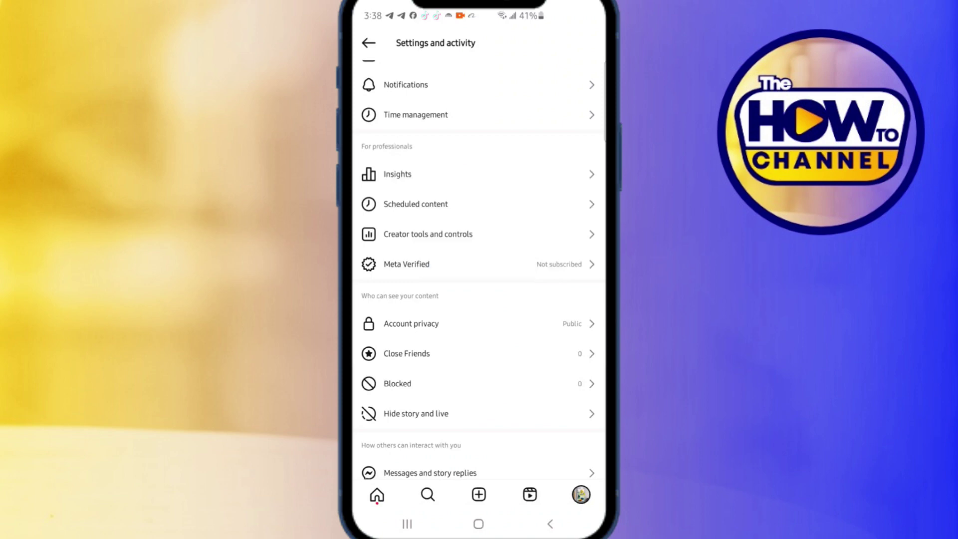
scroll(479, 300, down, 5)
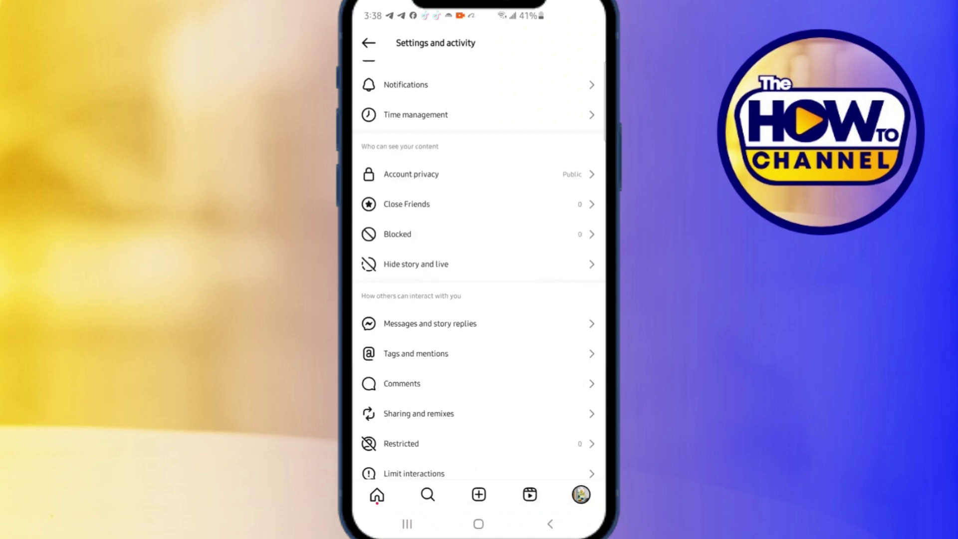
click(411, 173)
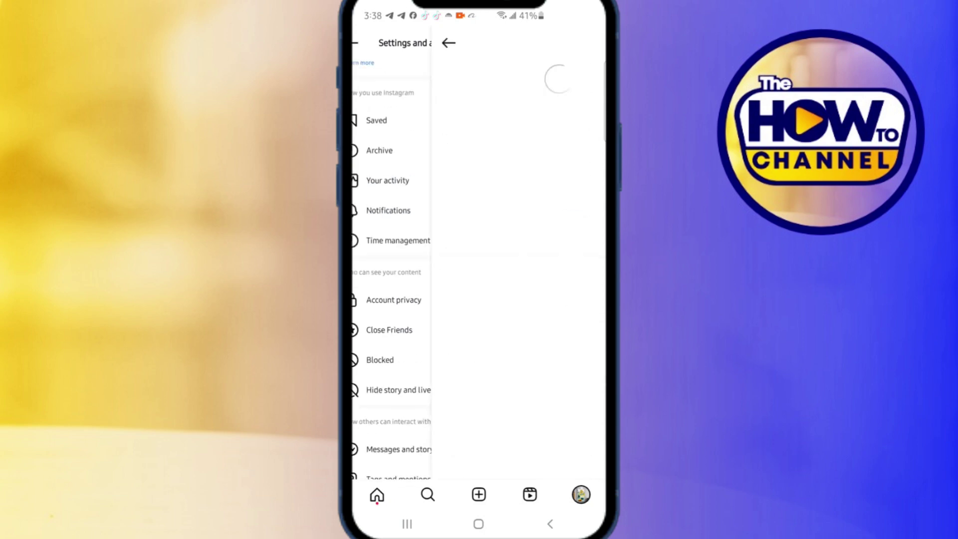
Turn Private account on and confirm, then toggle it off and confirm switching back to public
click(584, 75)
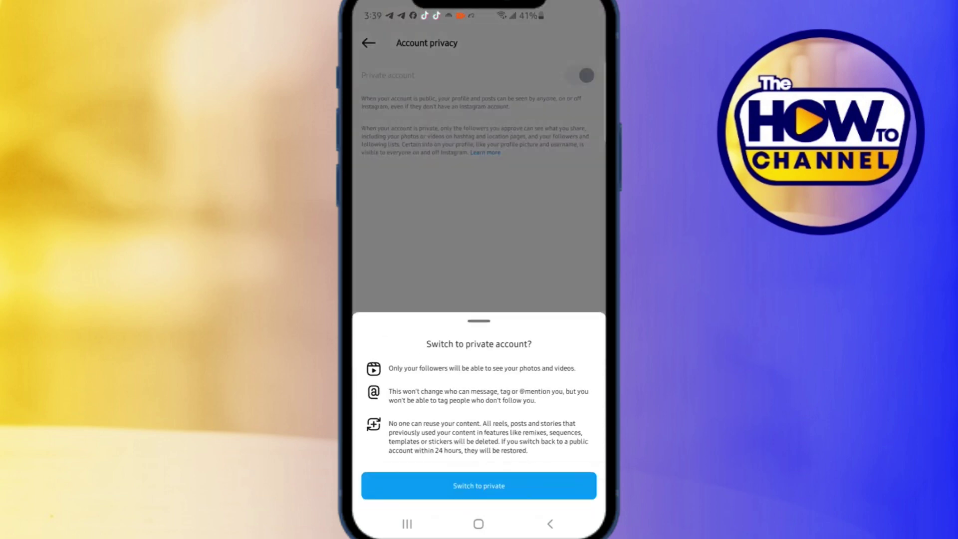
click(480, 486)
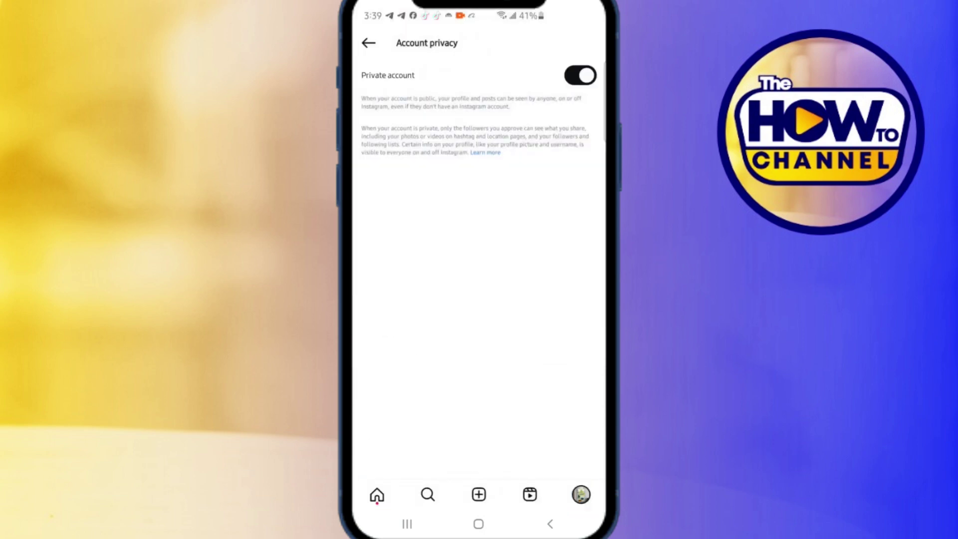
click(581, 75)
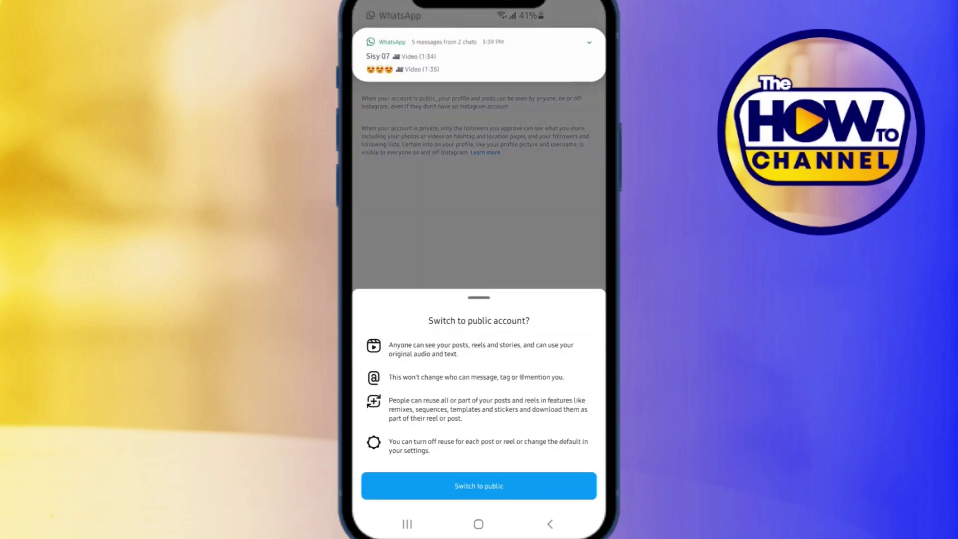
click(479, 486)
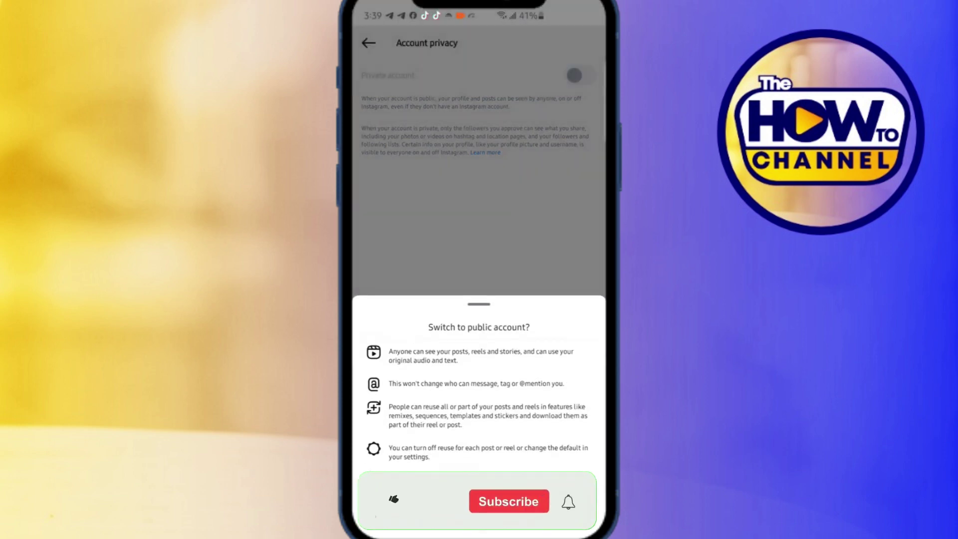